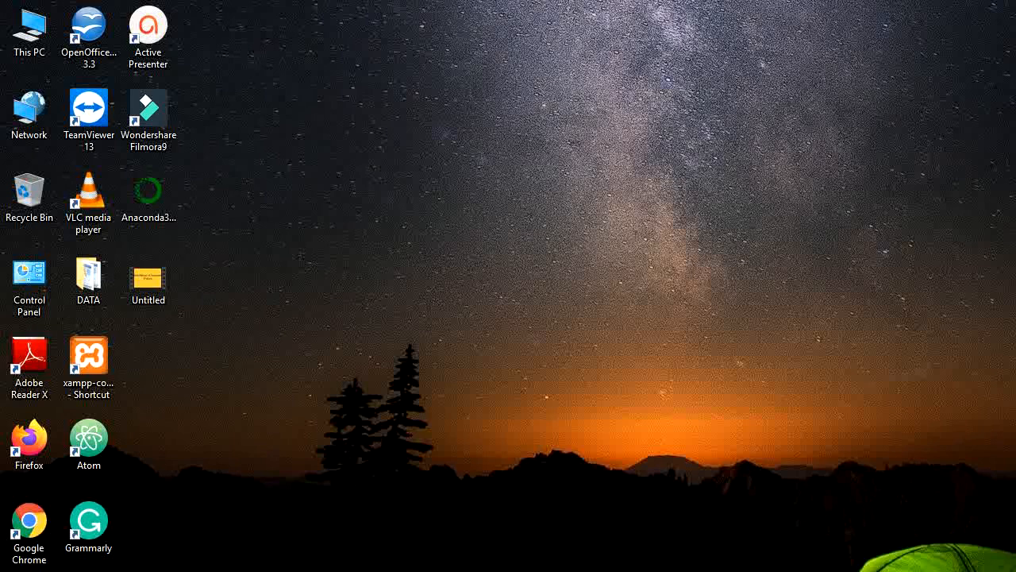
Switch to Firefox, search Google for "anaconda" and open the Anaconda website from the results.
key("alt+Tab")
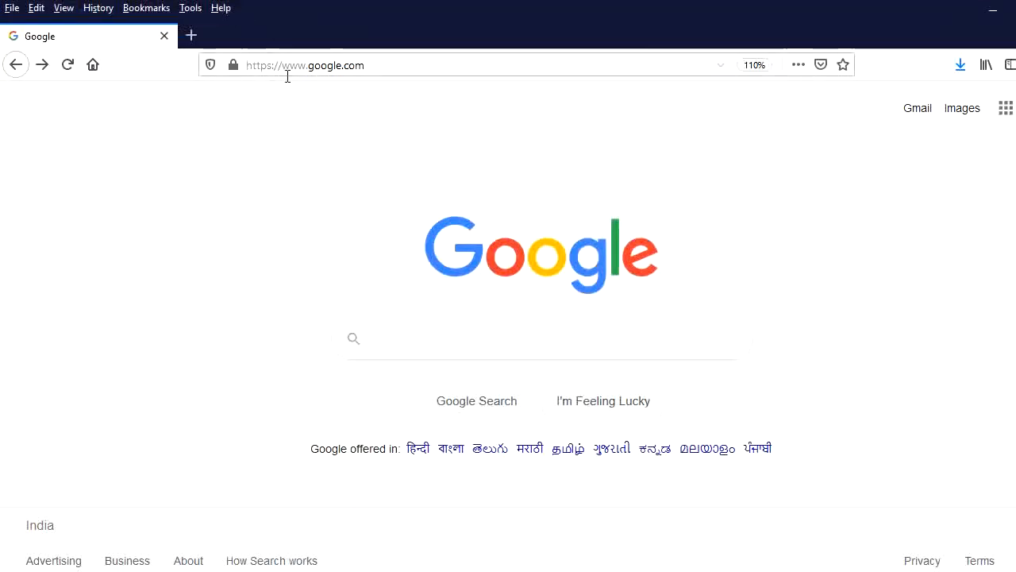
left_click(392, 334)
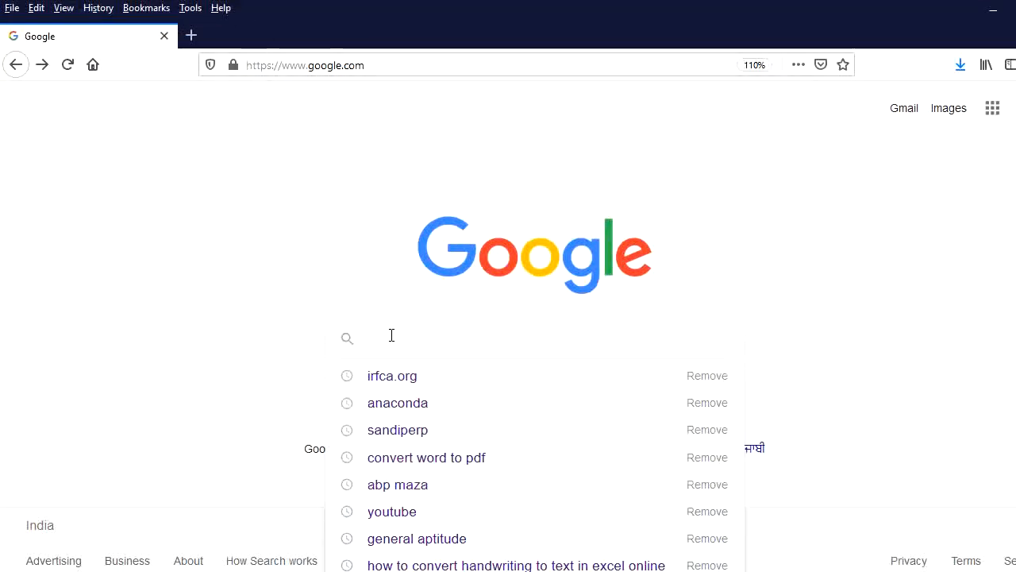
type("anacon")
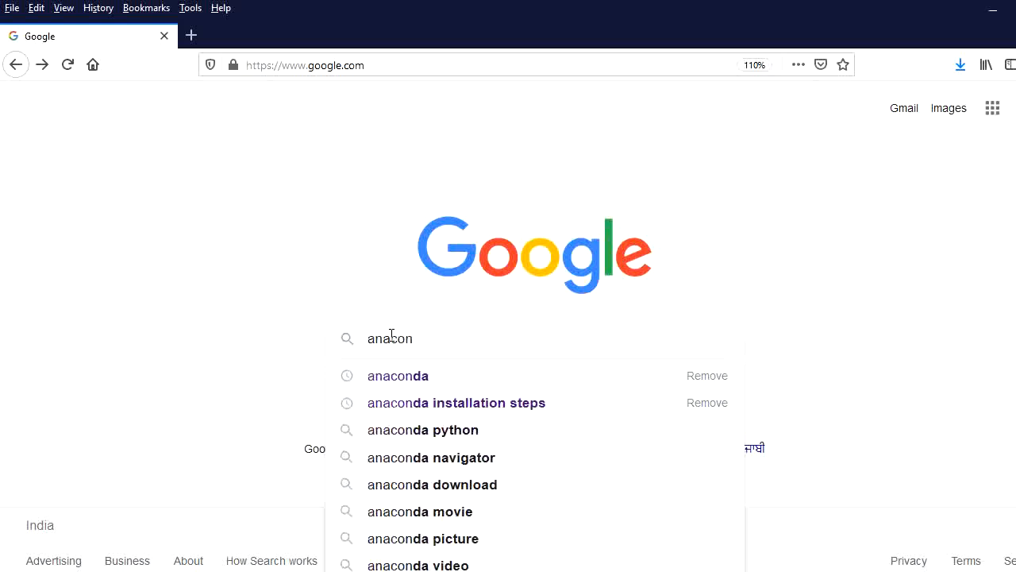
type("da")
key("Return")
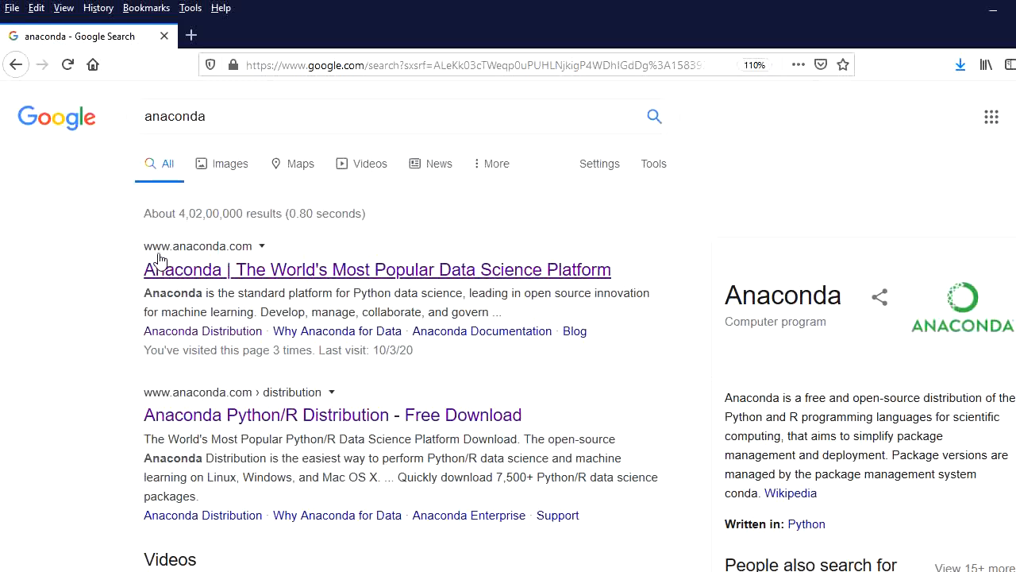
left_click(306, 279)
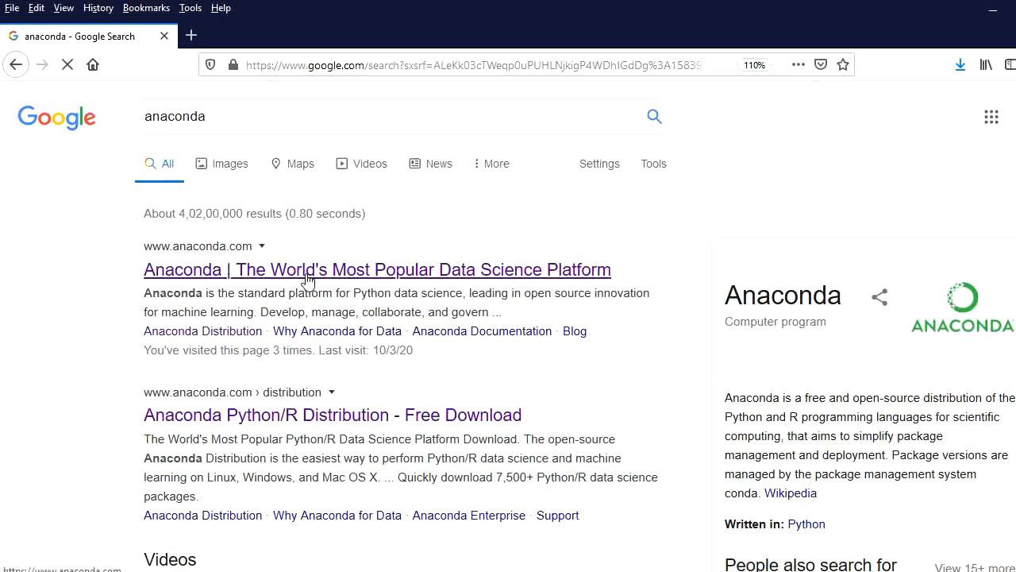
left_click(309, 280)
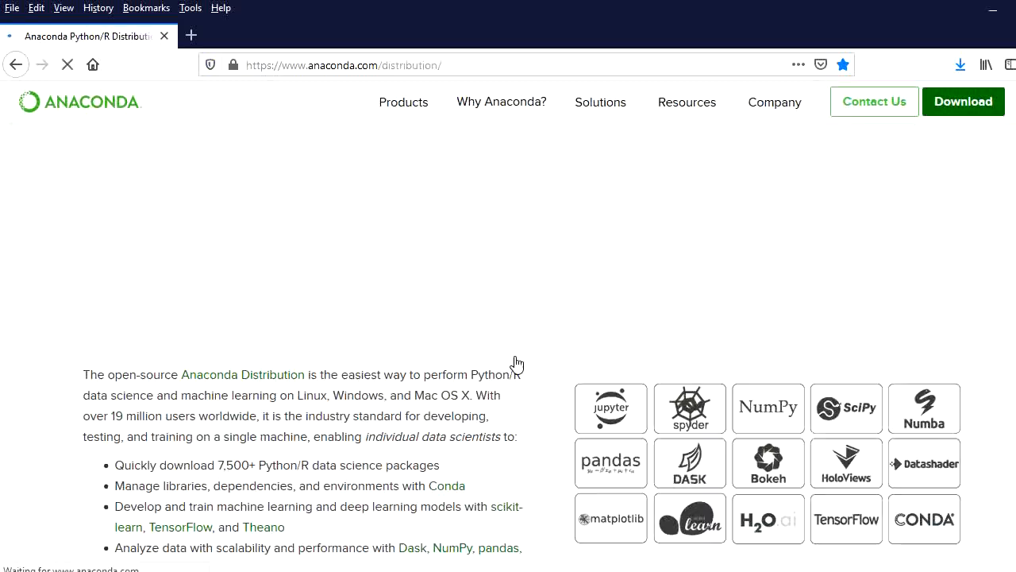
Download and save the Windows installer of the Python 3.7 version of Anaconda 2019.10, then minimize the browser.
scroll(476, 367, "down", 2)
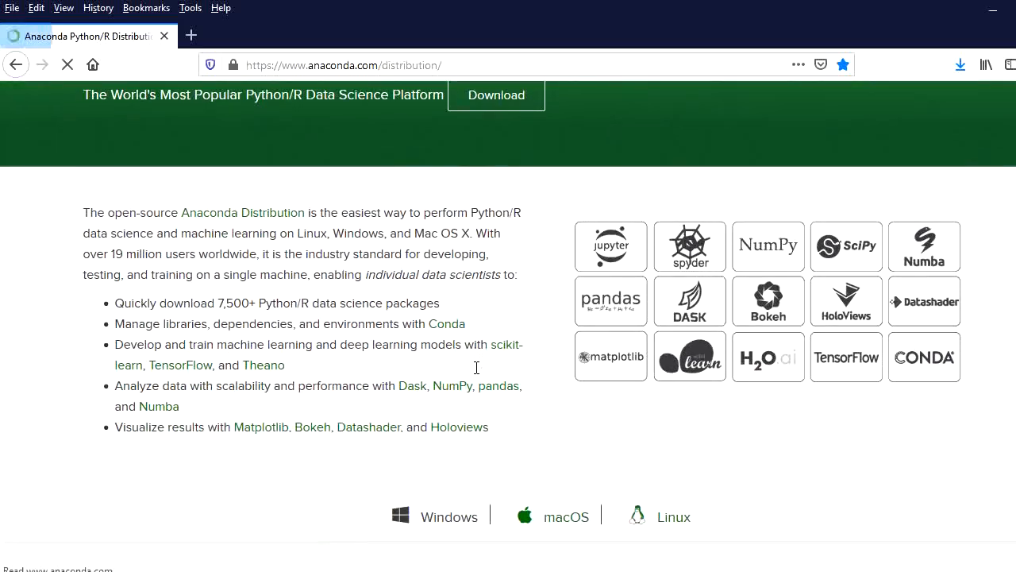
scroll(477, 367, "down", 3)
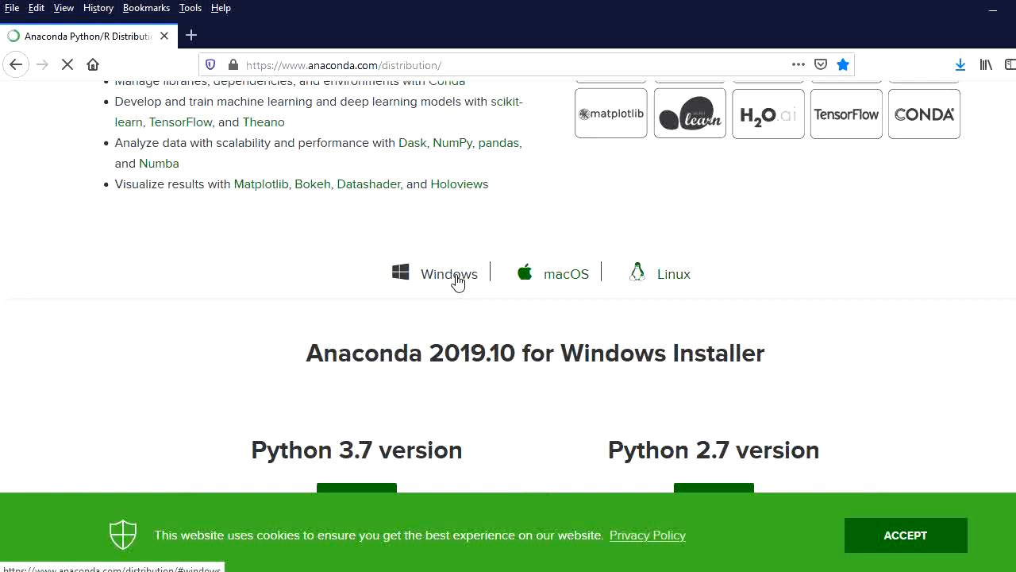
scroll(322, 246, "down", 2)
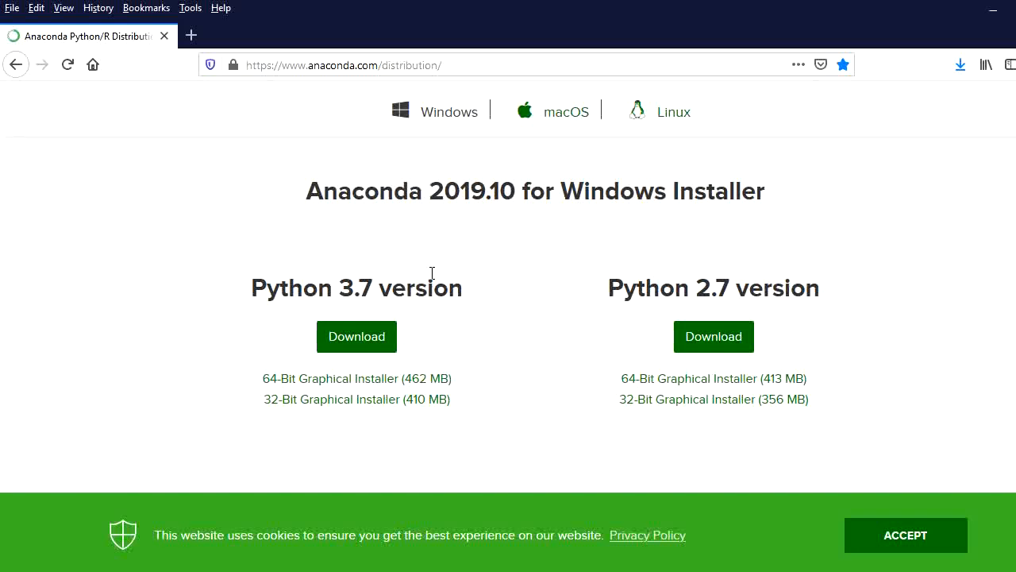
left_click(373, 348)
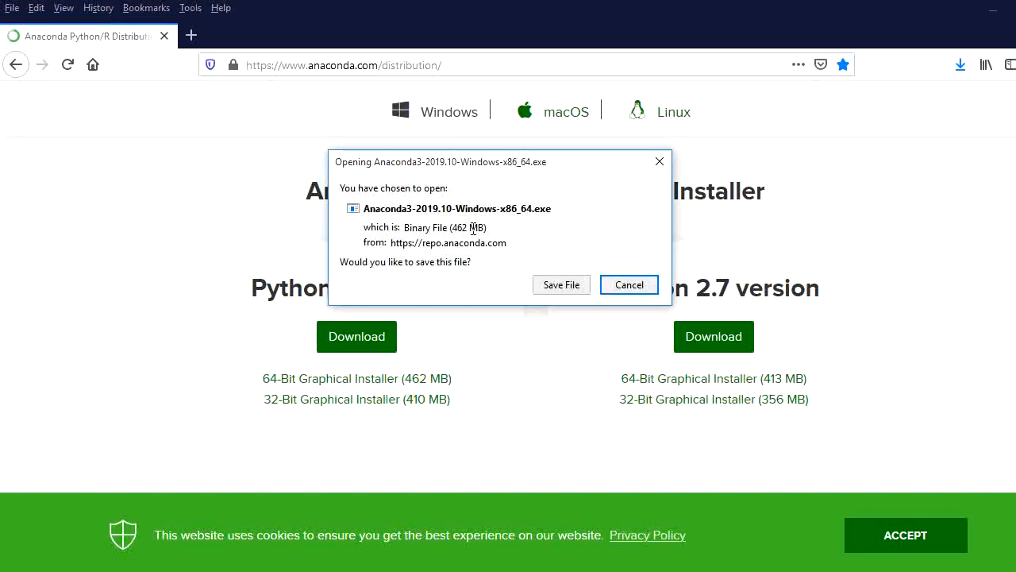
left_click(556, 291)
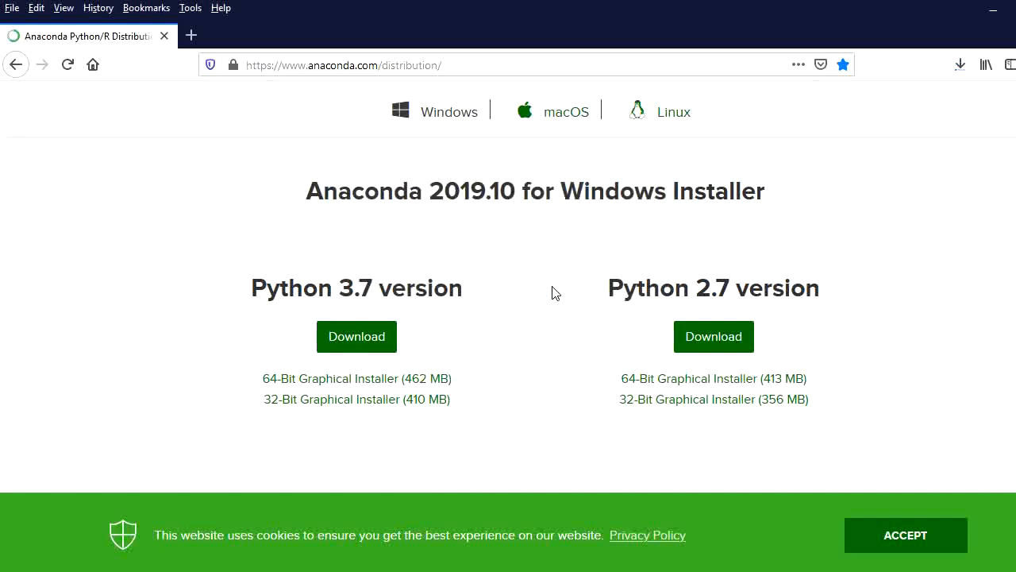
left_click(993, 17)
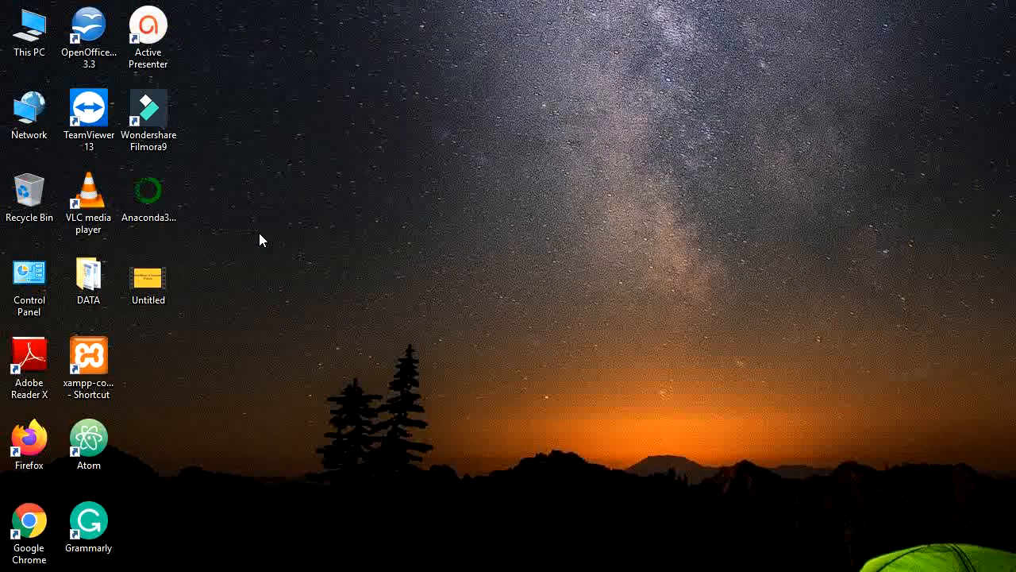
Run the Anaconda3 installer from the desktop, accept the license agreement and proceed with the Just Me installation type.
double_click(158, 217)
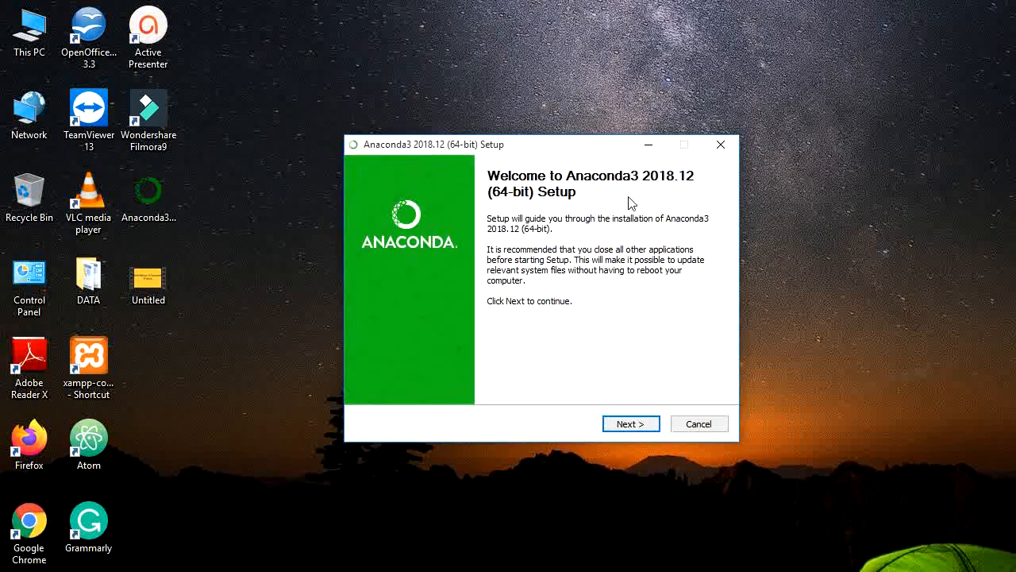
left_click(633, 427)
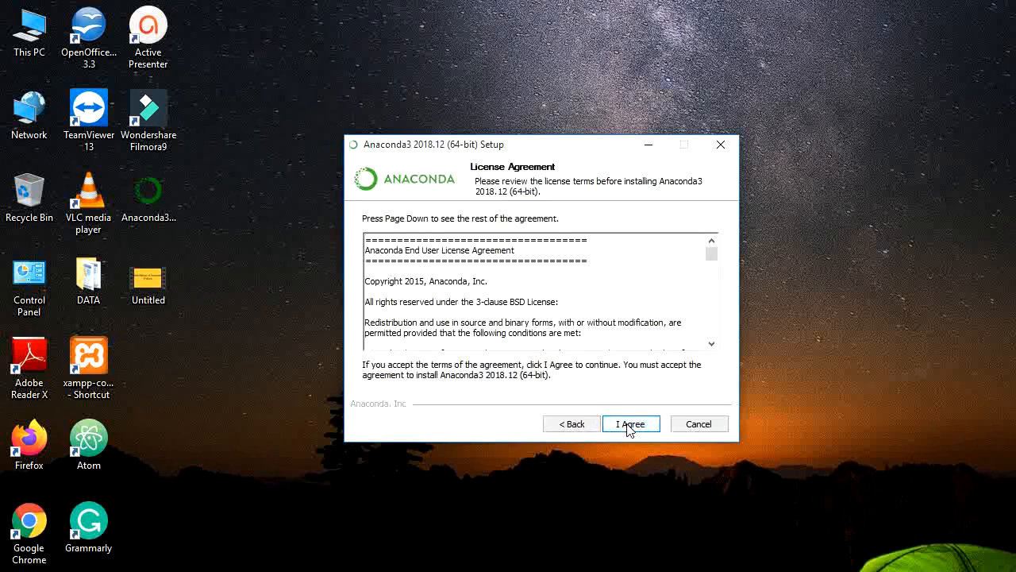
left_click(629, 426)
left_click(629, 425)
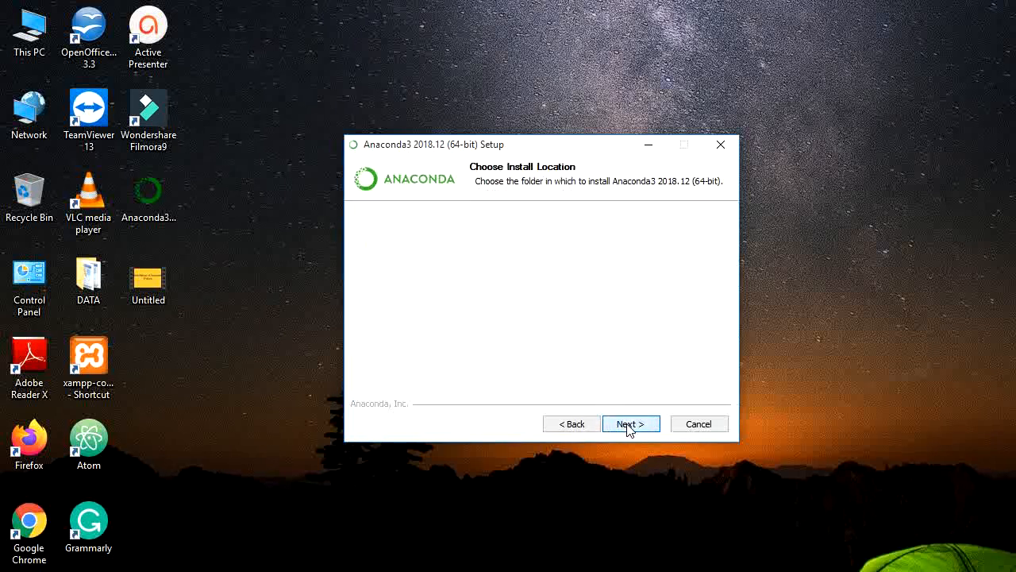
left_click(578, 426)
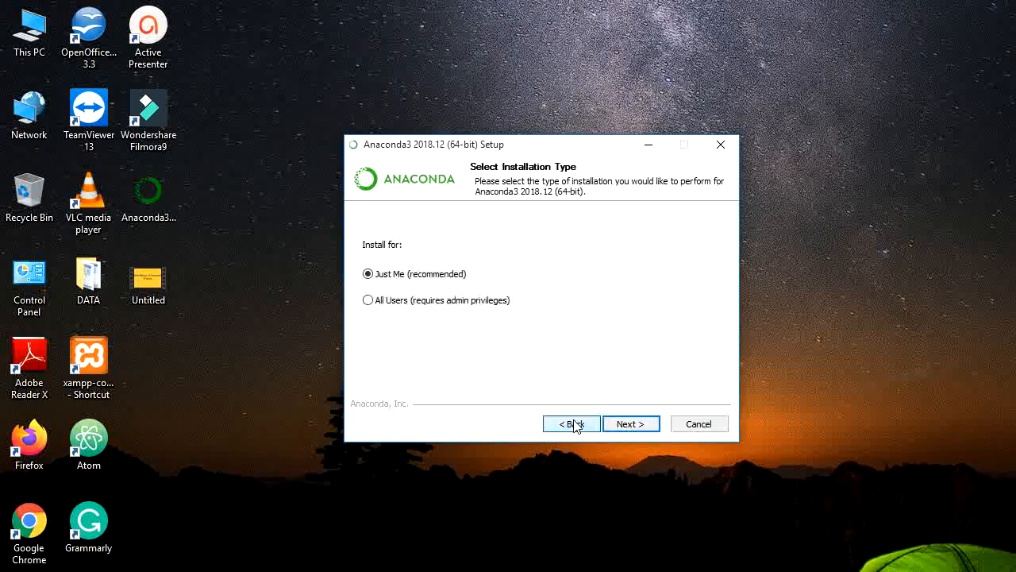
left_click(630, 426)
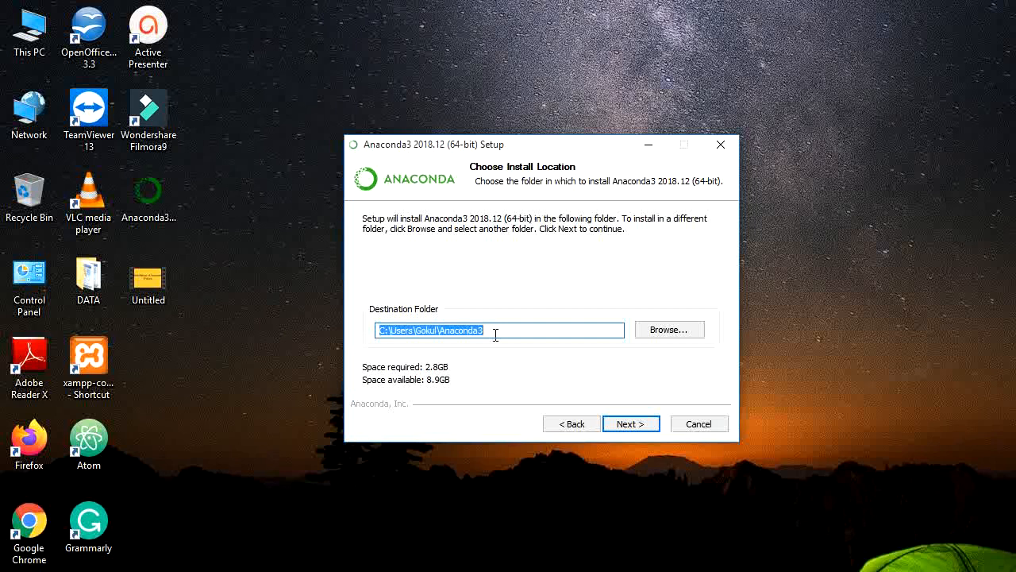
Create a new folder named anconda4 inside the Anaconda3 folder, use it as the installation destination and proceed.
left_click(664, 331)
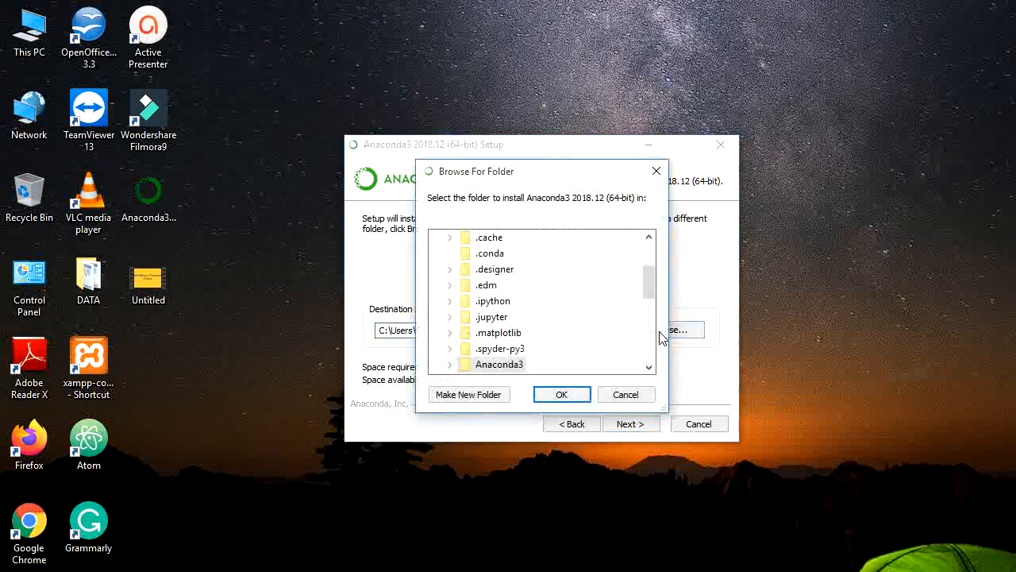
left_click(484, 399)
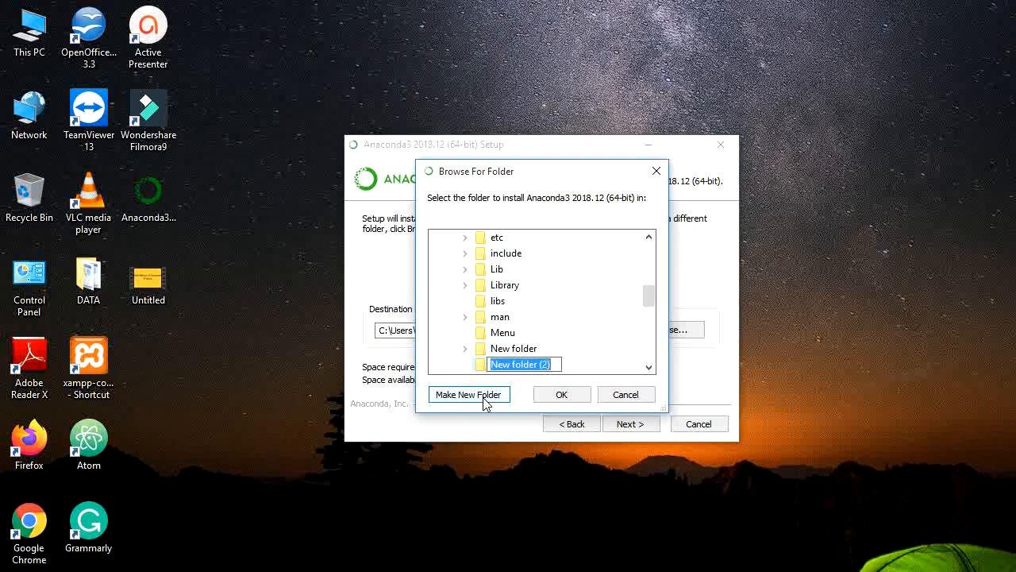
type("ancon")
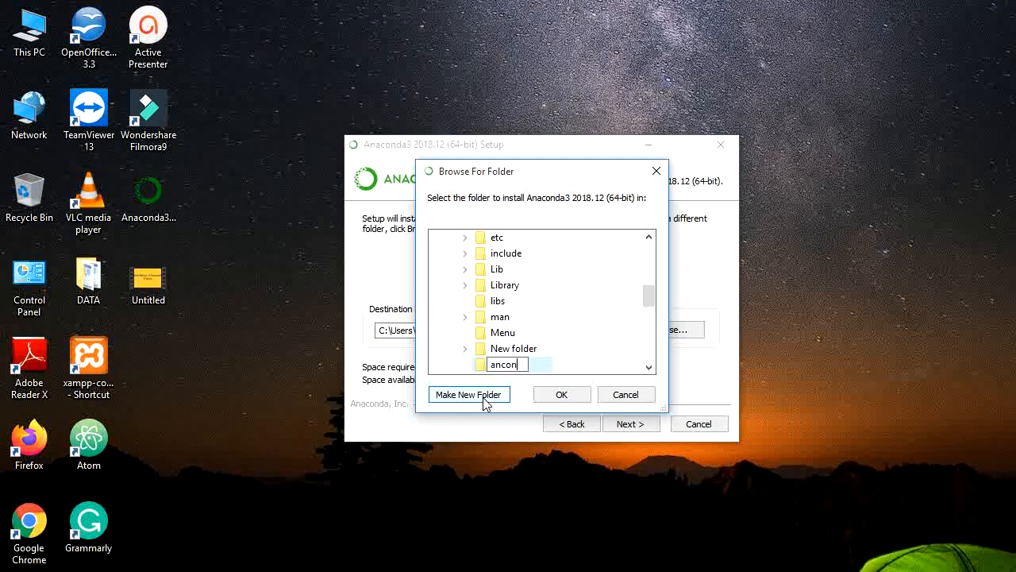
type("da4")
left_click(568, 398)
left_click(565, 396)
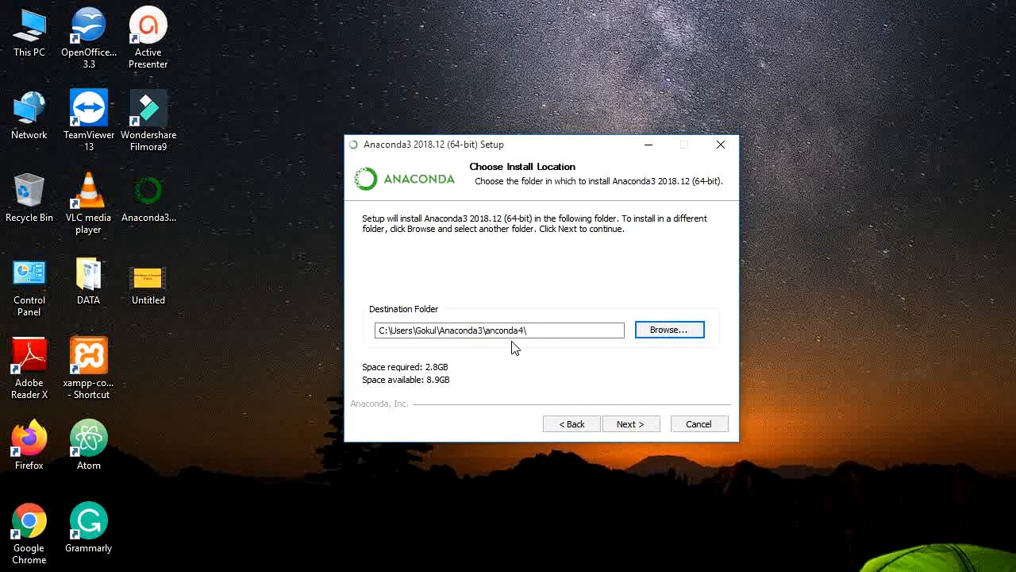
left_click(628, 424)
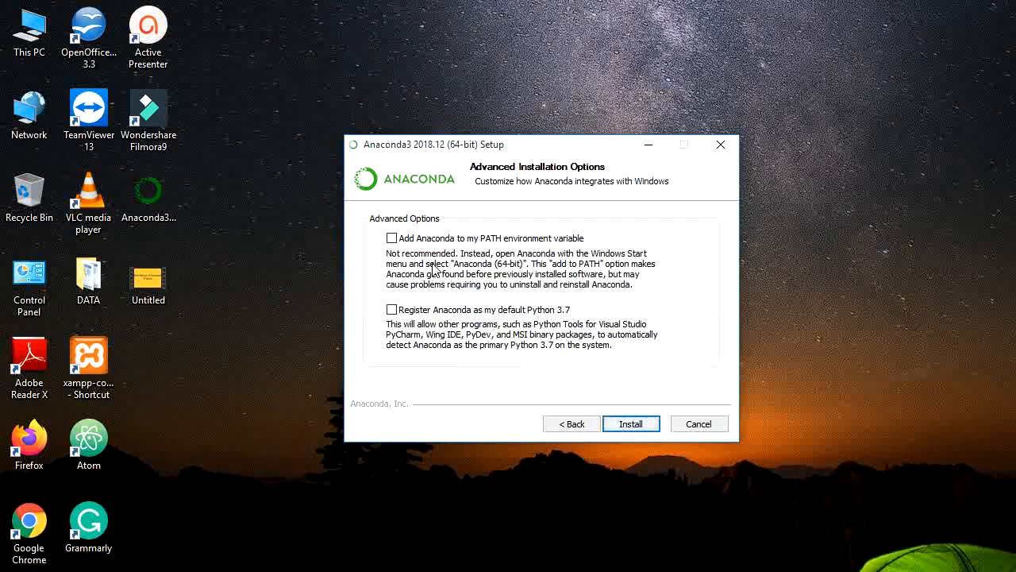
Enable adding Anaconda to the PATH environment variable, then cancel the setup and confirm quitting.
left_click(393, 240)
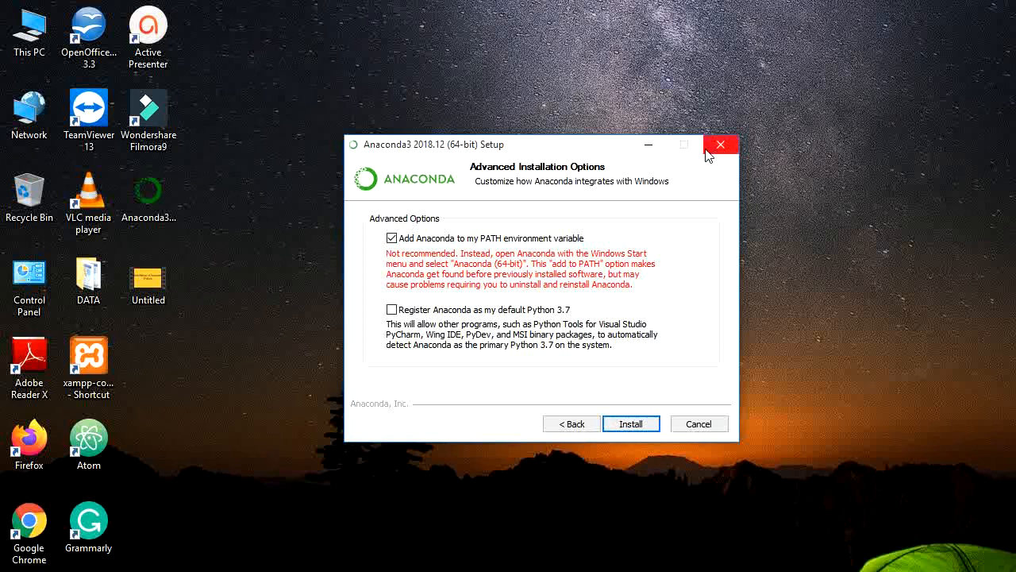
left_click(689, 429)
left_click(601, 354)
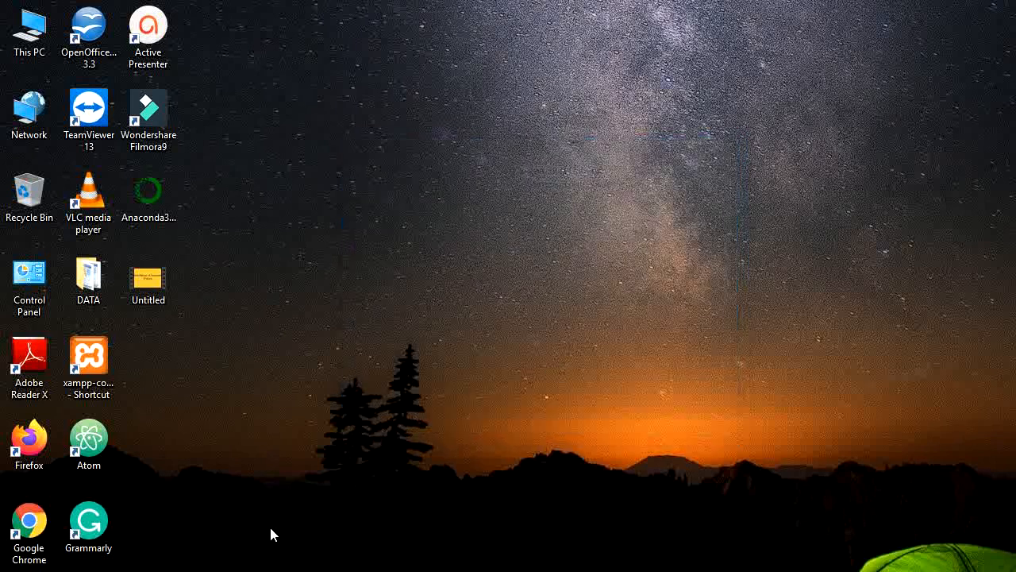
Search Windows for "anaconda", open Anaconda Navigator and launch Spyder from its home page.
key("super+s")
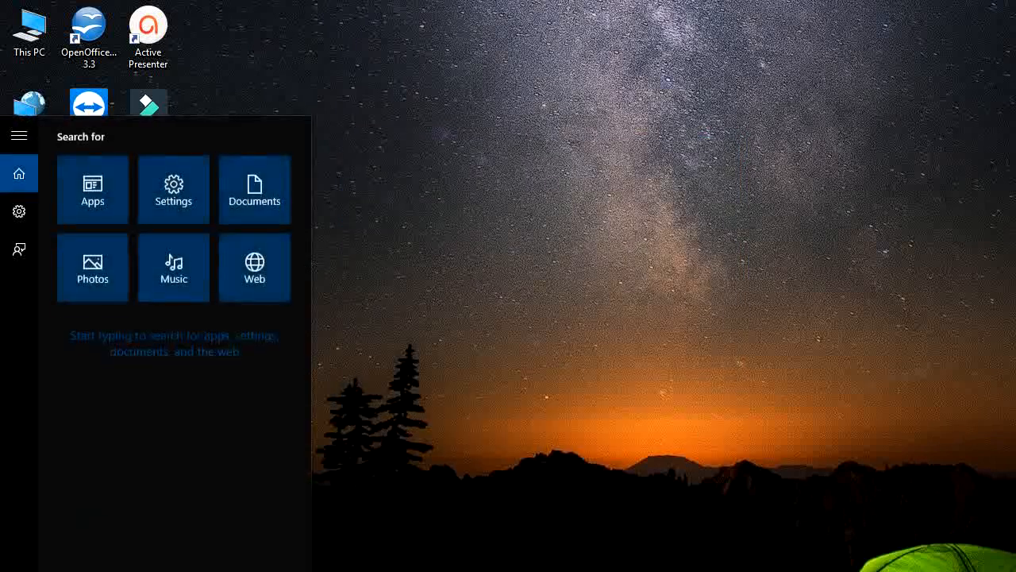
type("c")
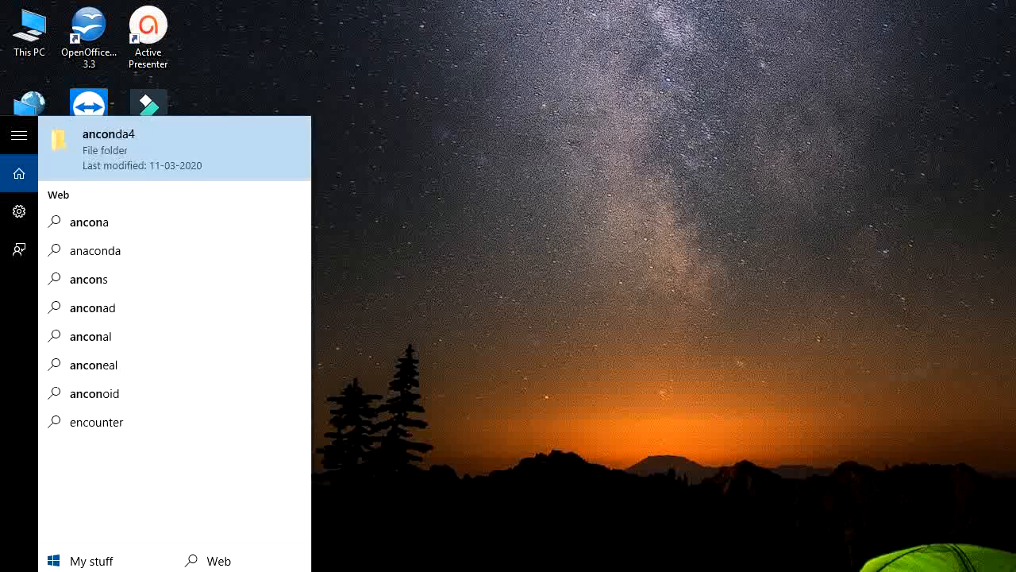
type("da")
key("BackSpace")
key("BackSpace")
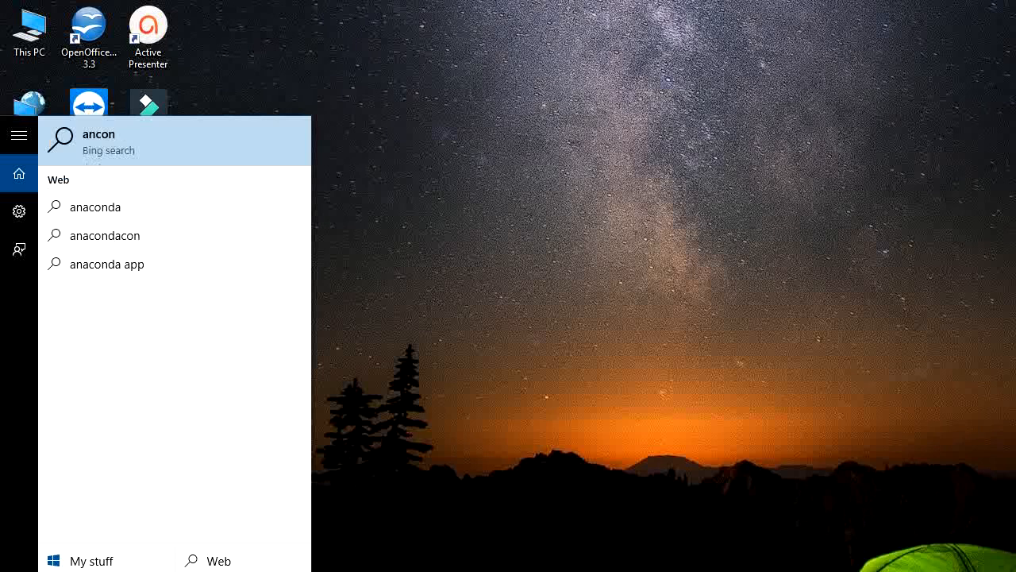
key("BackSpace")
key("BackSpace")
key("BackSpace")
type("aco")
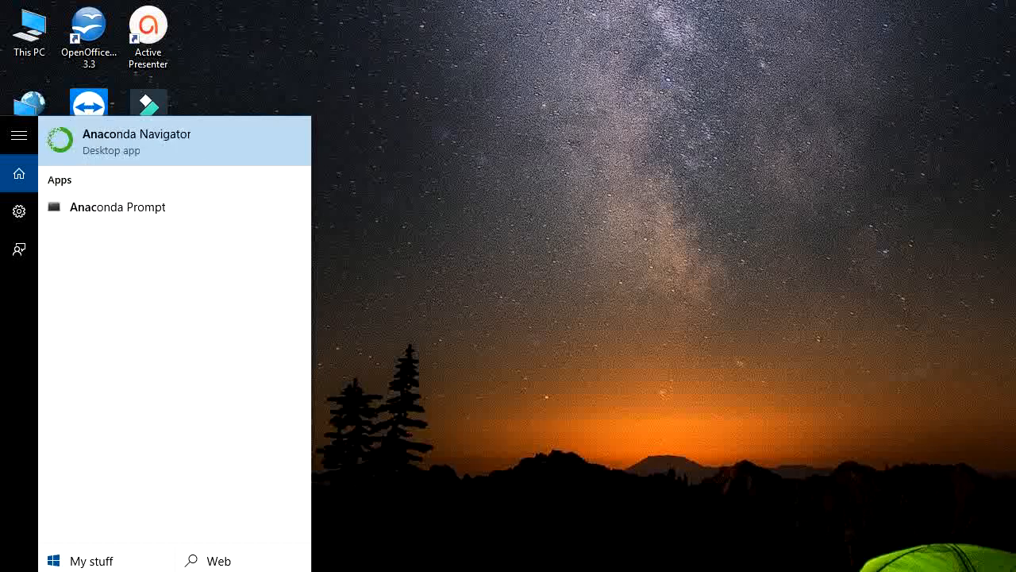
type("nda")
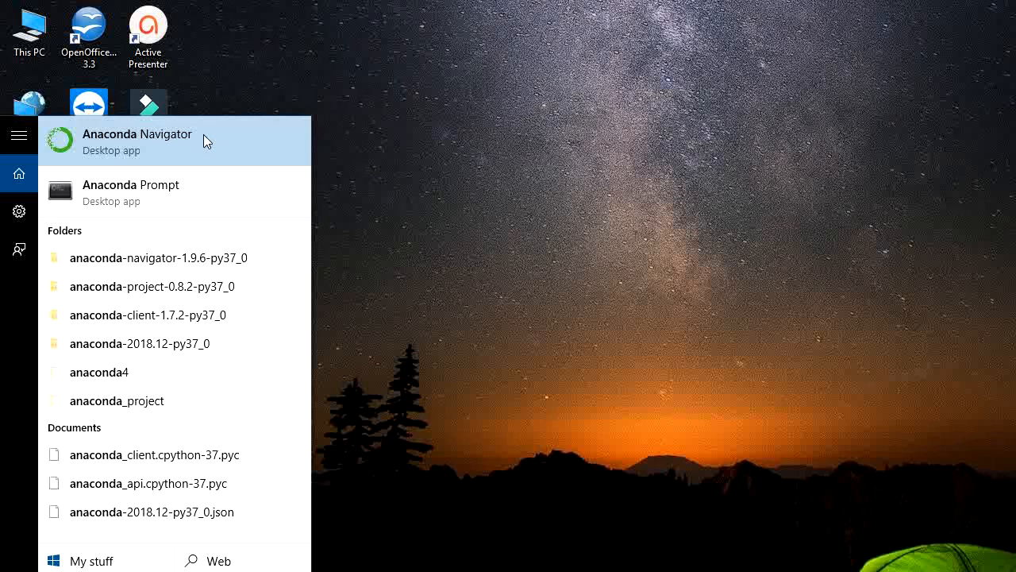
left_click(506, 433)
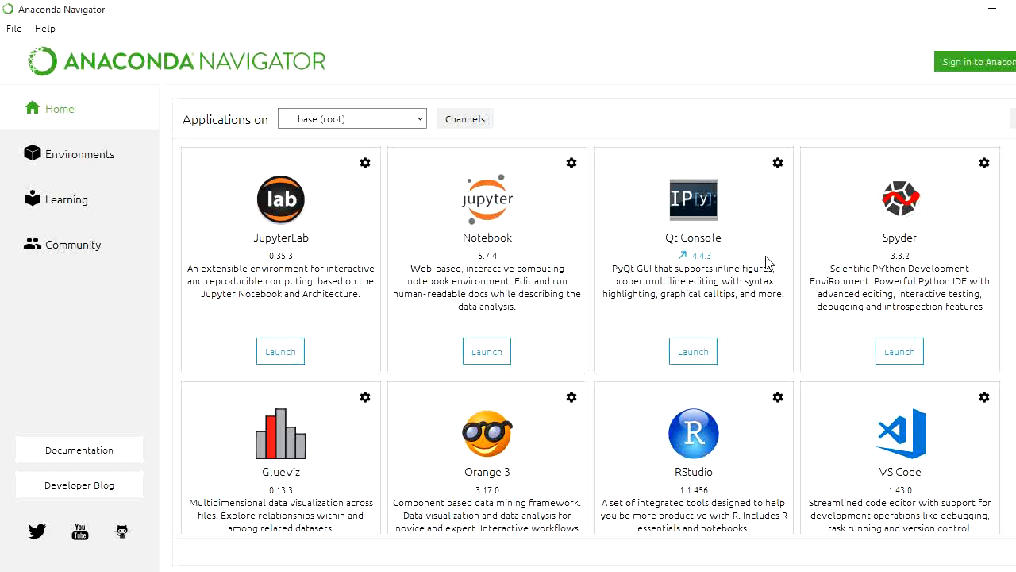
left_click(905, 359)
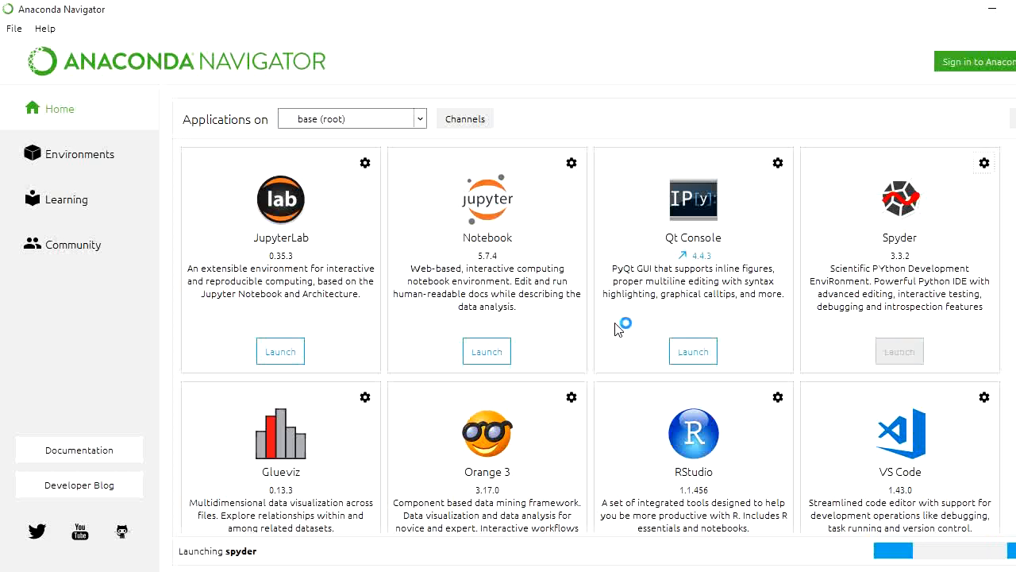